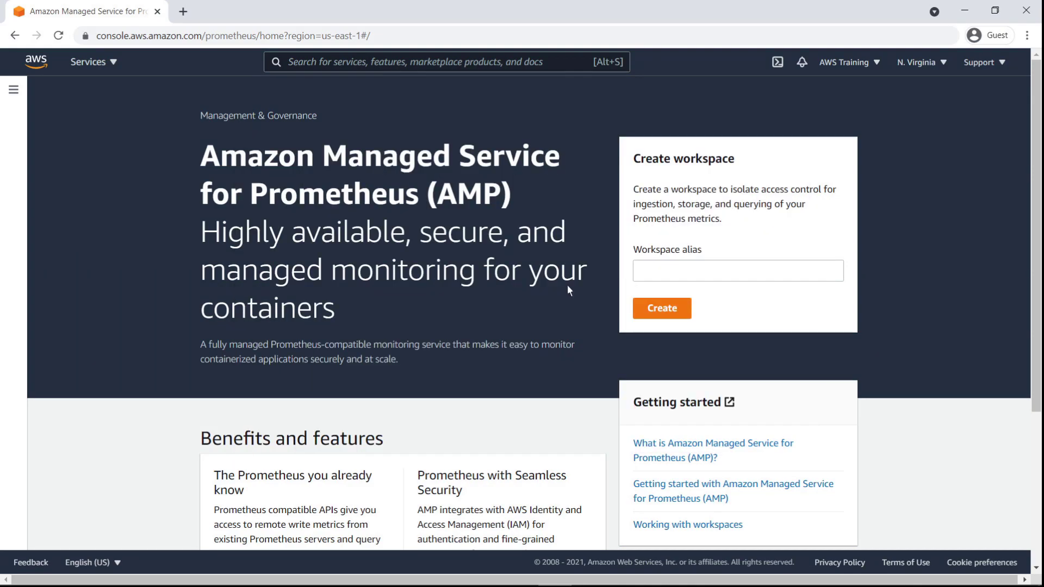
- Create the Prometheus workspace aliased 'test' and view its details with Active status
left_click(640, 277)
type("test")
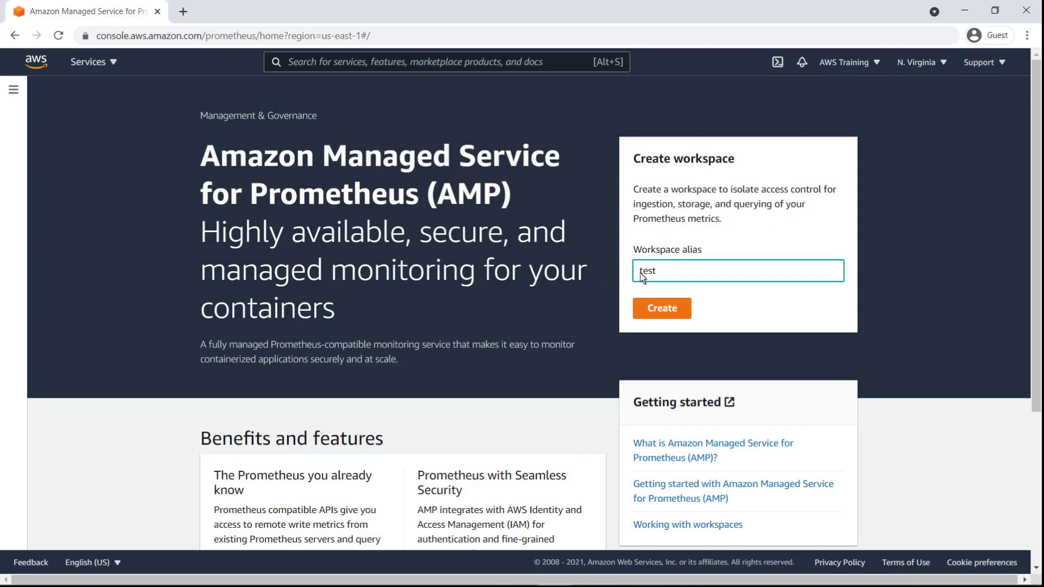
left_click(644, 312)
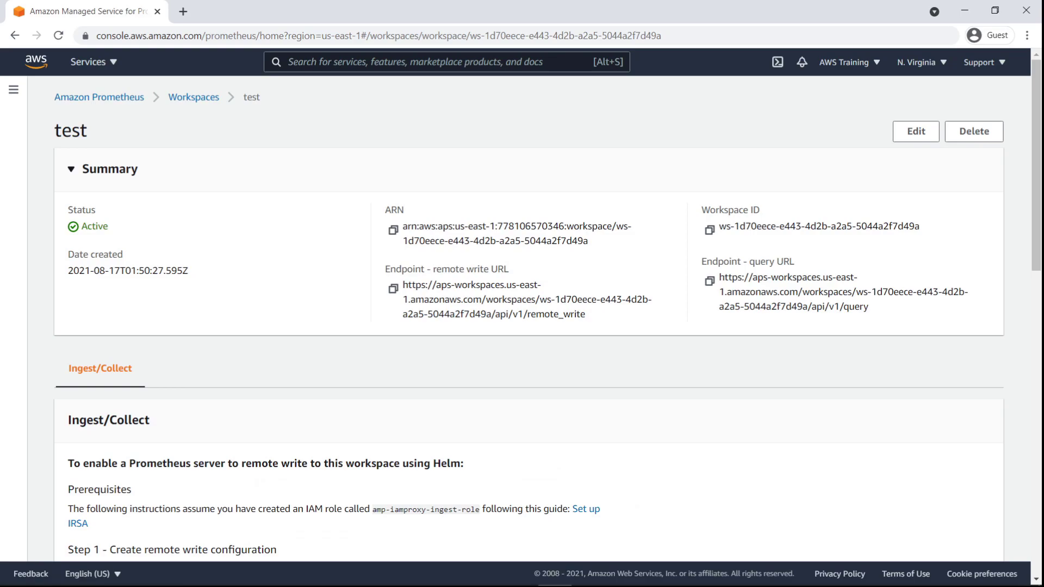
scroll(1012, 469, "down", 5)
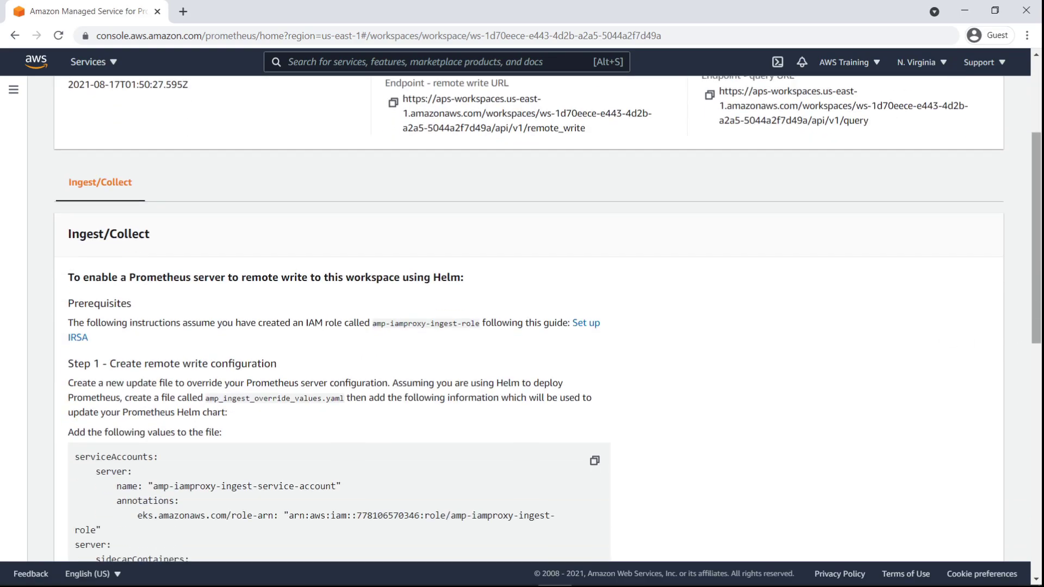
scroll(1013, 469, "down", 5)
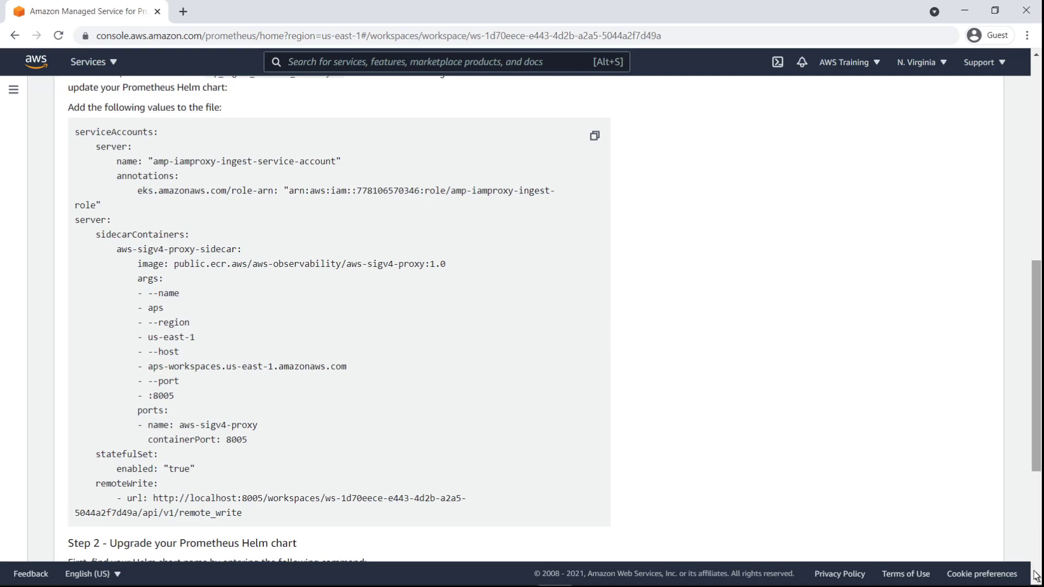
left_click(1036, 522)
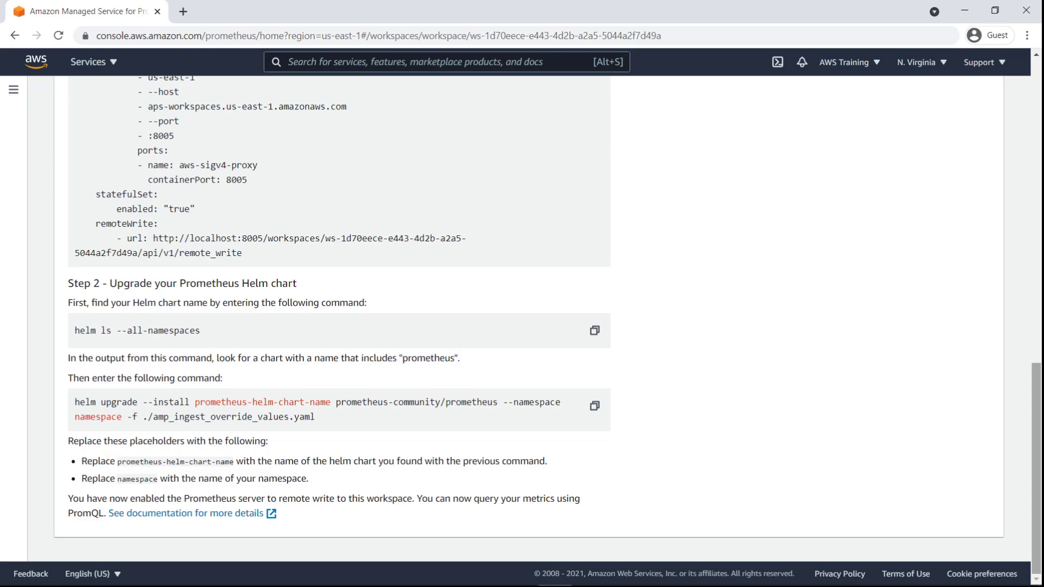
scroll(1038, 76, "up", 2)
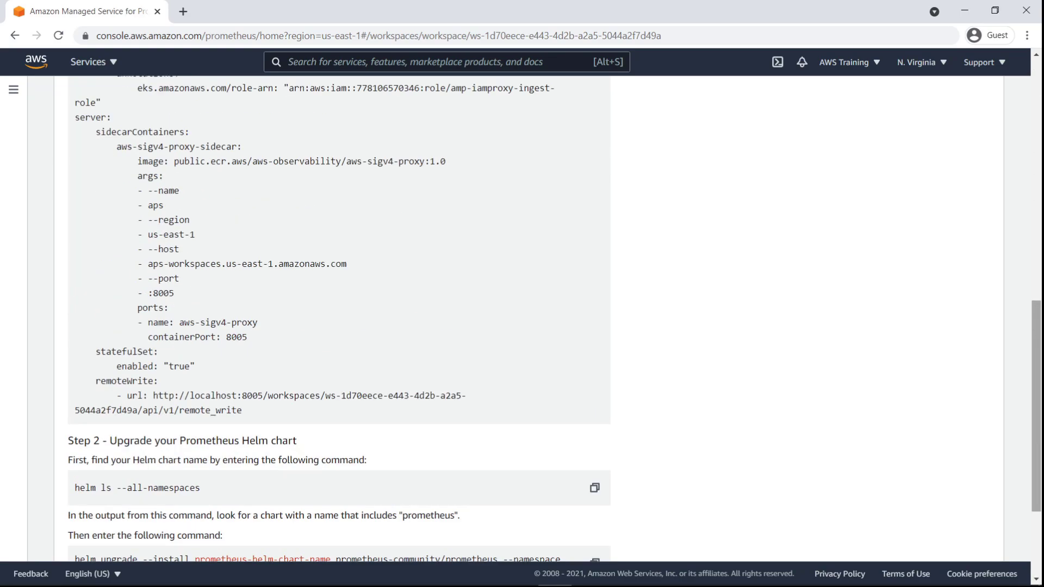
scroll(1037, 76, "up", 10)
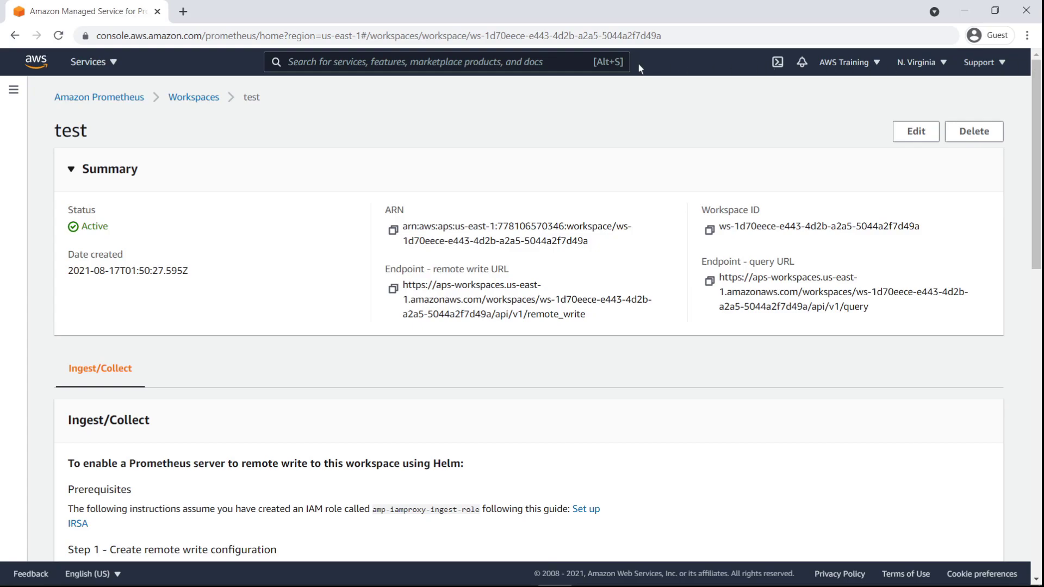
- Find Amazon Grafana via the console search, list all workspaces and open 'test'
left_click(385, 63)
type("amg")
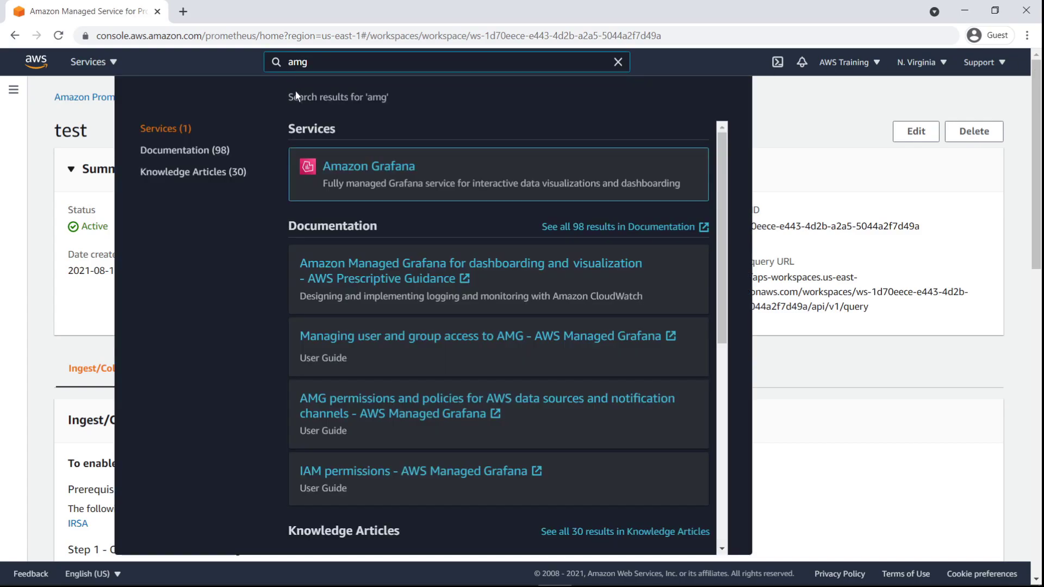
left_click(315, 167)
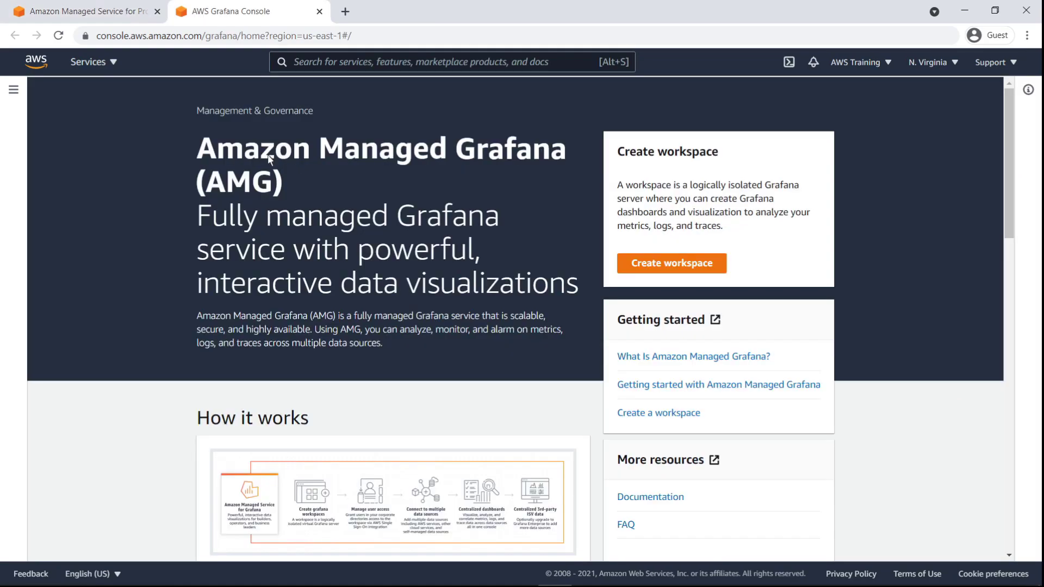
left_click(13, 89)
left_click(82, 153)
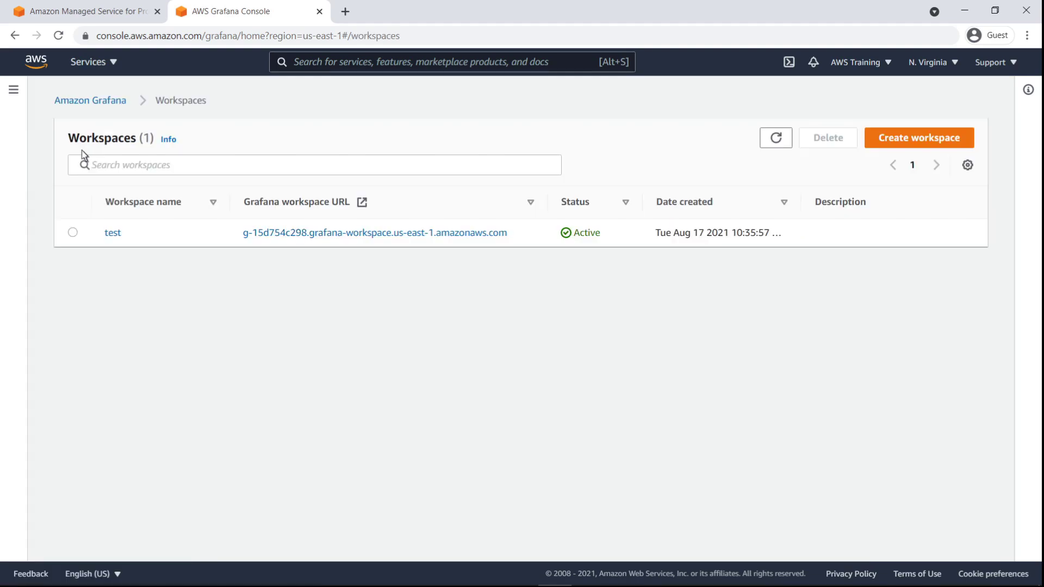
left_click(113, 233)
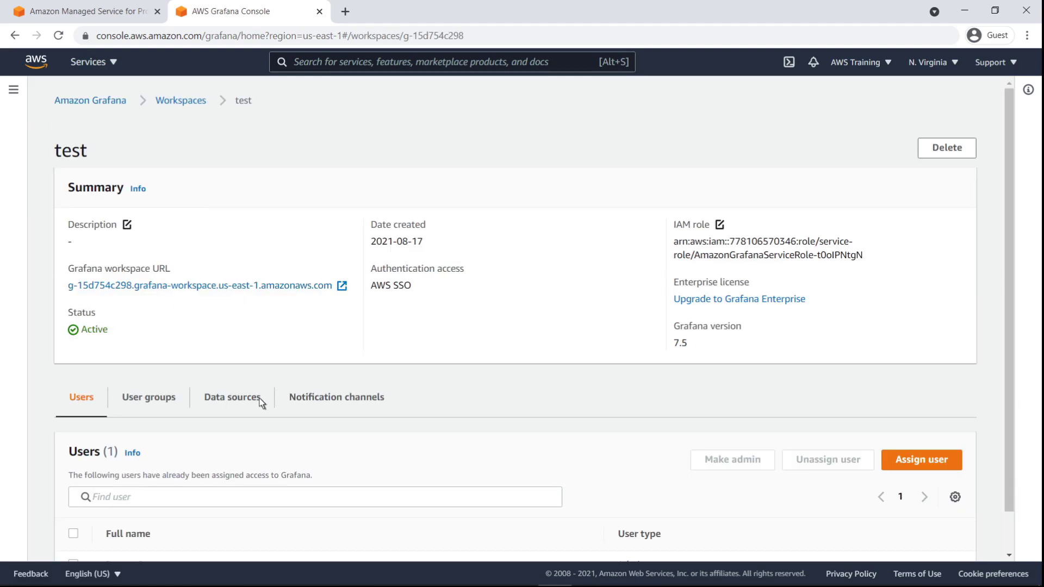
- Enable the service-managed policy for Amazon Managed Service for Prometheus as a data source
left_click(261, 400)
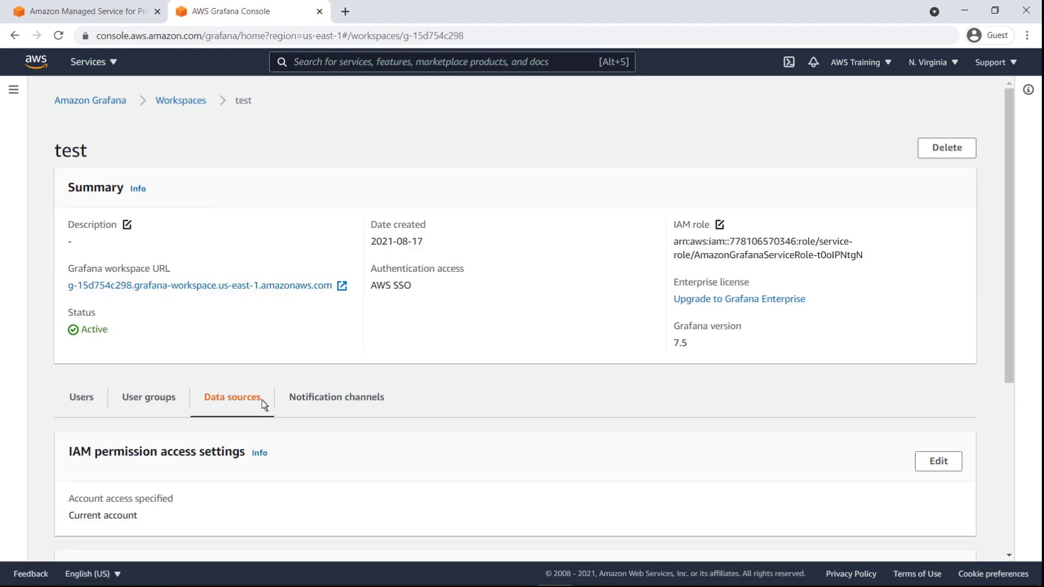
left_click(1010, 548)
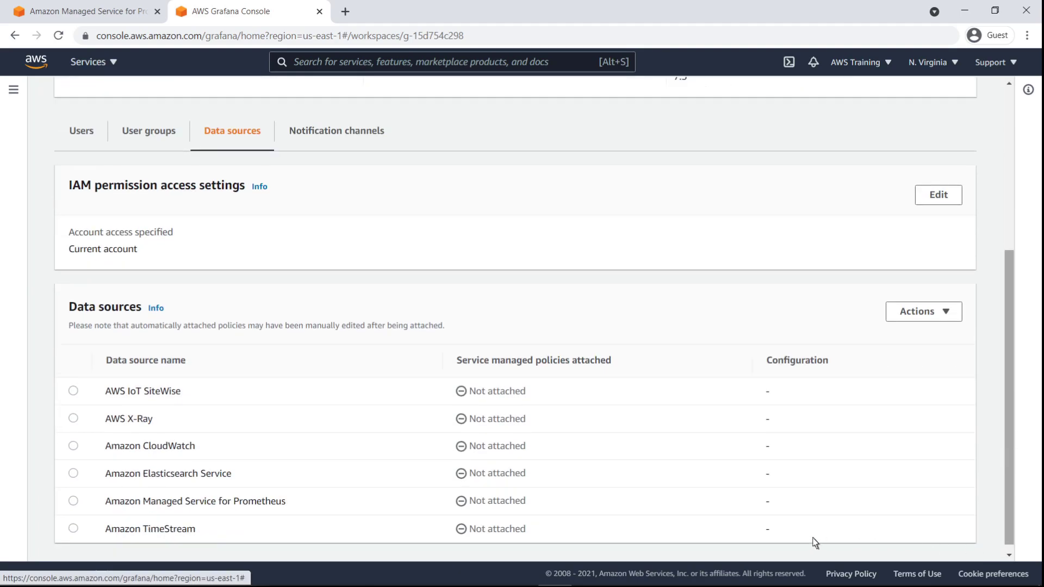
left_click(73, 501)
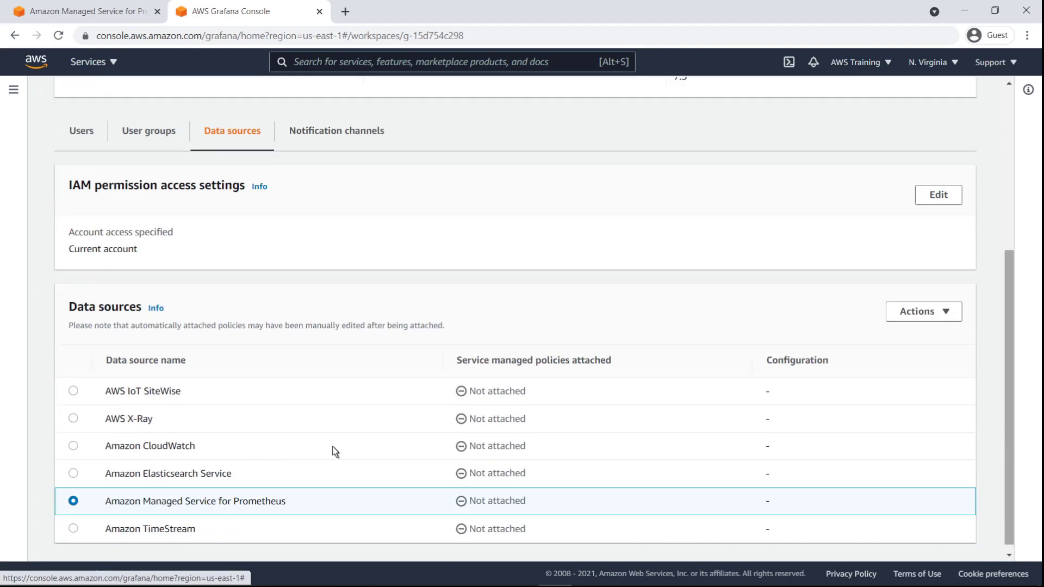
left_click(949, 312)
left_click(945, 334)
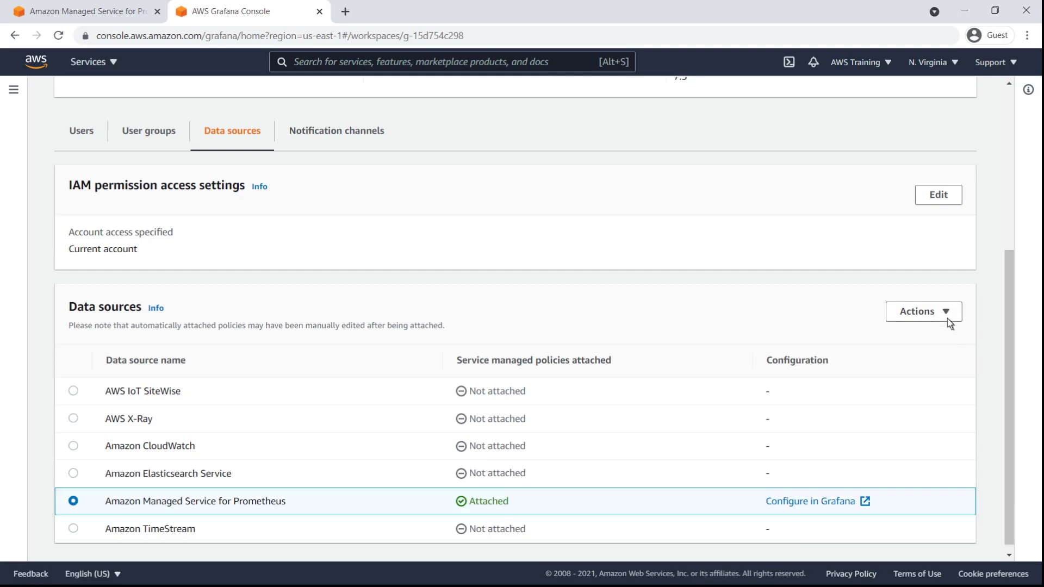
scroll(1000, 121, "up", 5)
scroll(1000, 122, "up", 3)
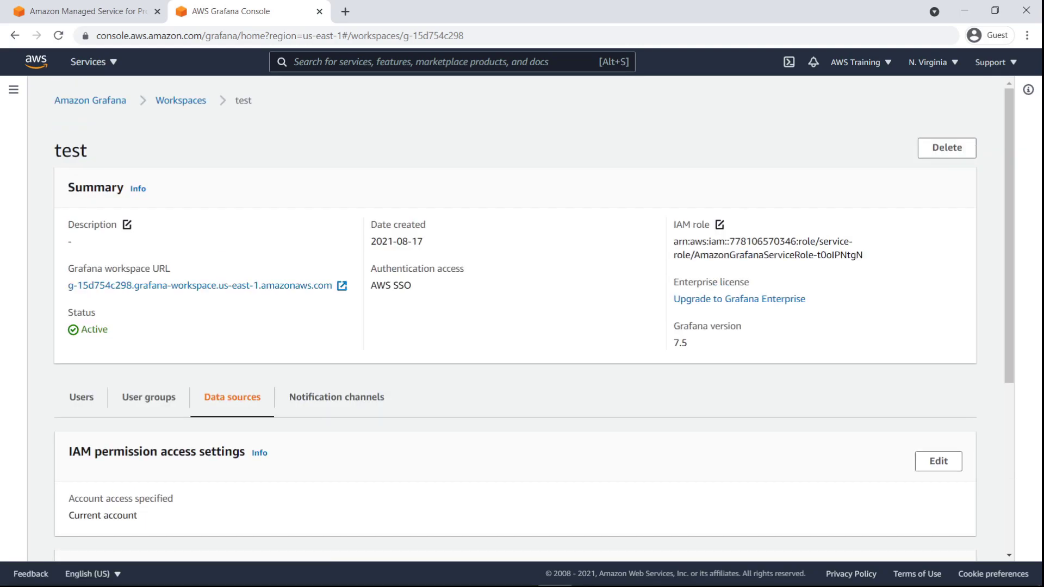
- Sign in to the Grafana workspace and add a new Prometheus data source
left_click(342, 285)
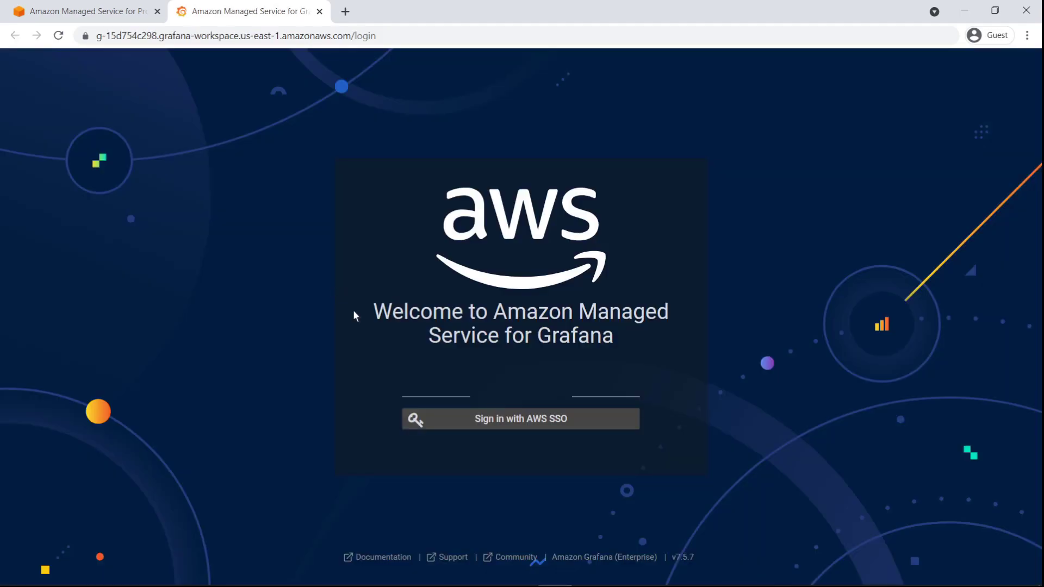
left_click(465, 419)
left_click(25, 277)
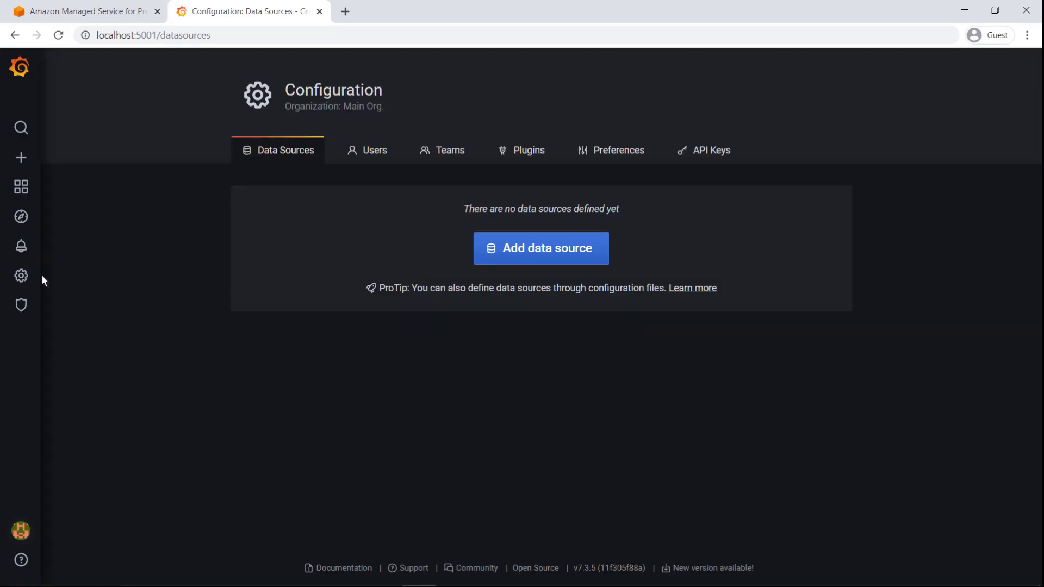
left_click(498, 247)
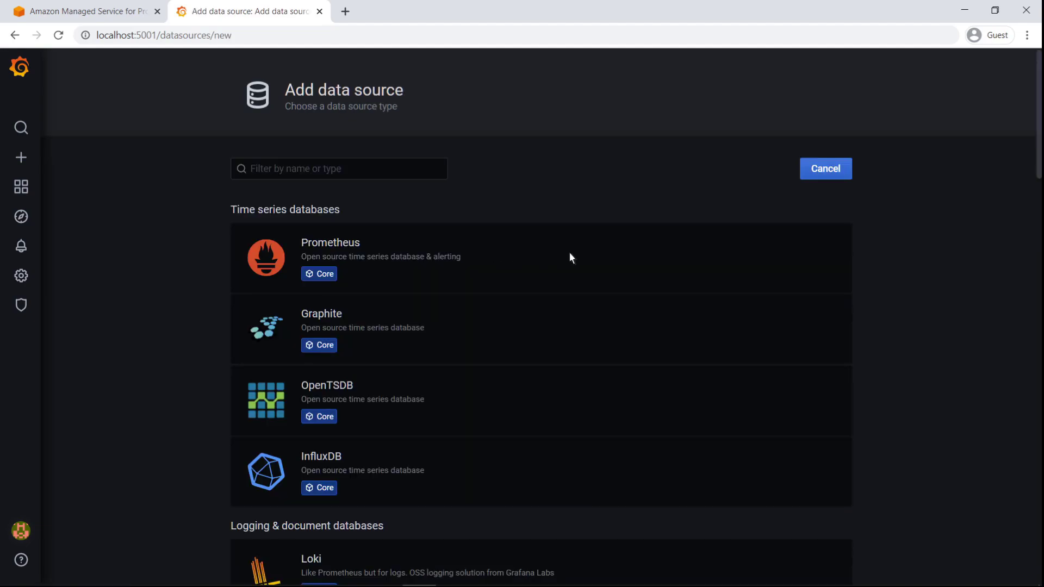
left_click(785, 263)
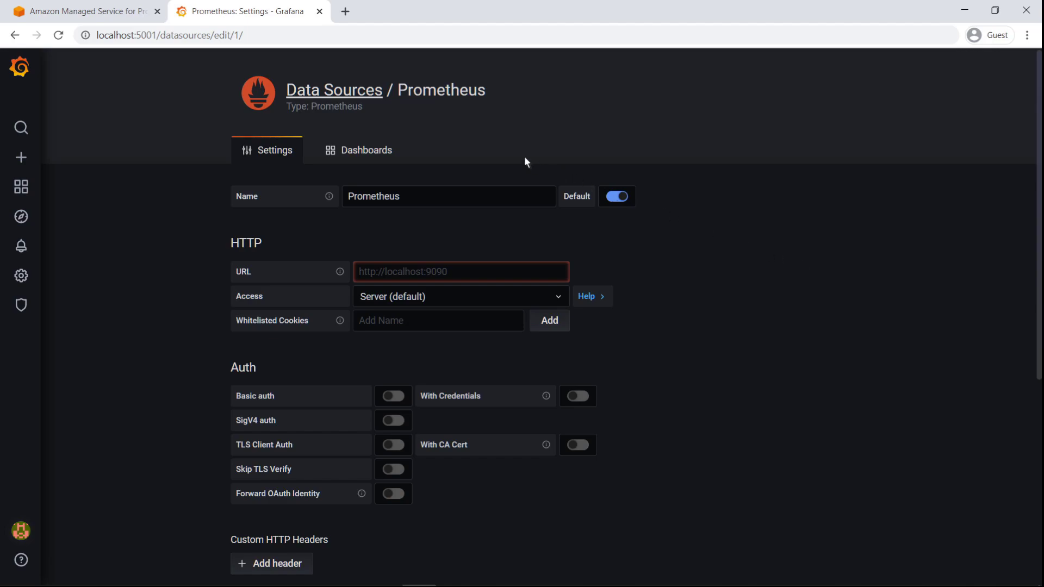
- Copy the AMP workspace's query endpoint URL from the AWS console
left_click(143, 17)
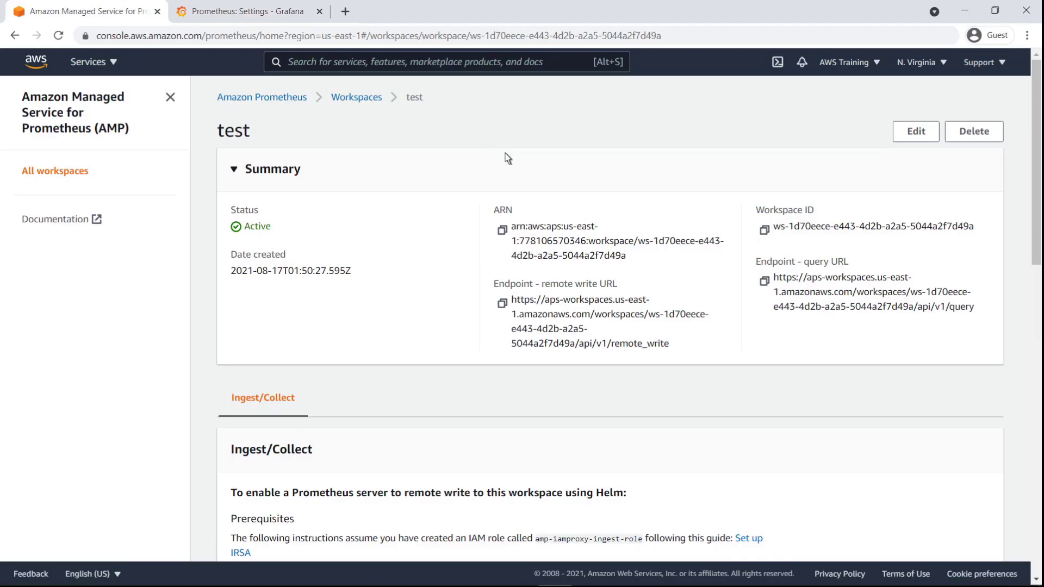
left_click_drag(775, 277, 914, 314)
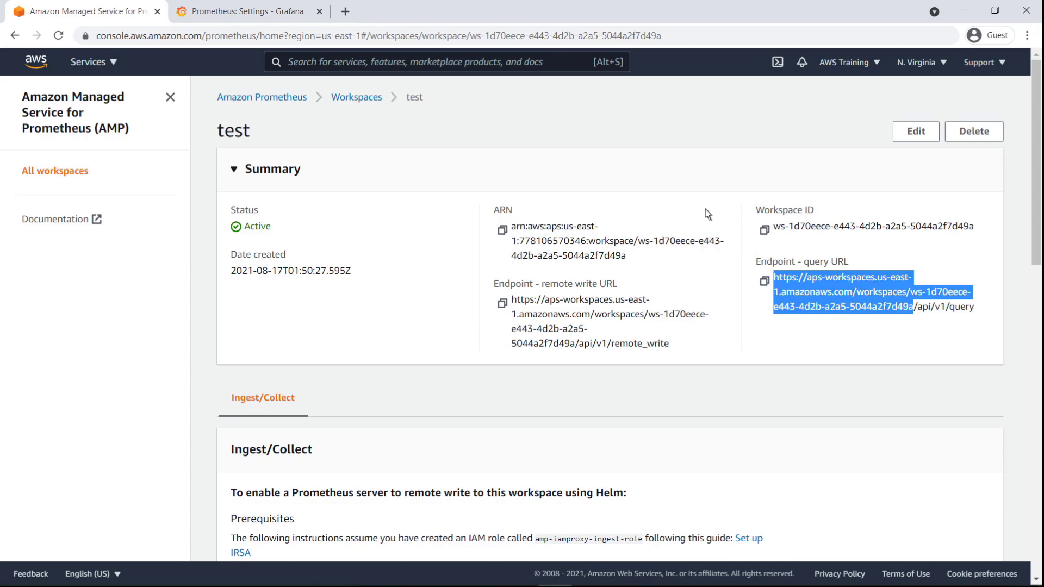
key("ctrl+c")
- Set the data source URL to the pasted AMP endpoint and enable SigV4 auth
left_click(245, 11)
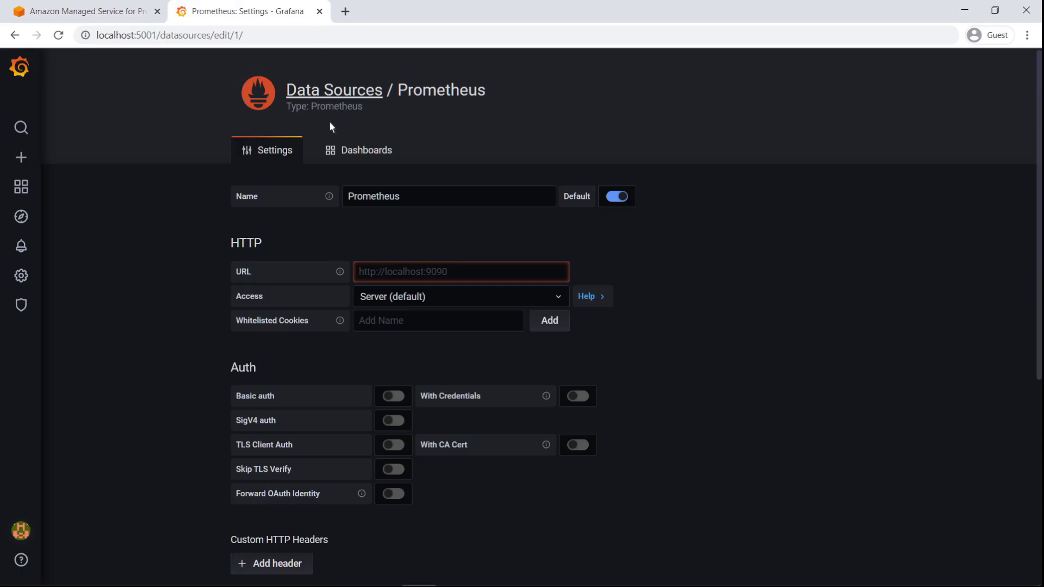
left_click(360, 275)
key("ctrl+v")
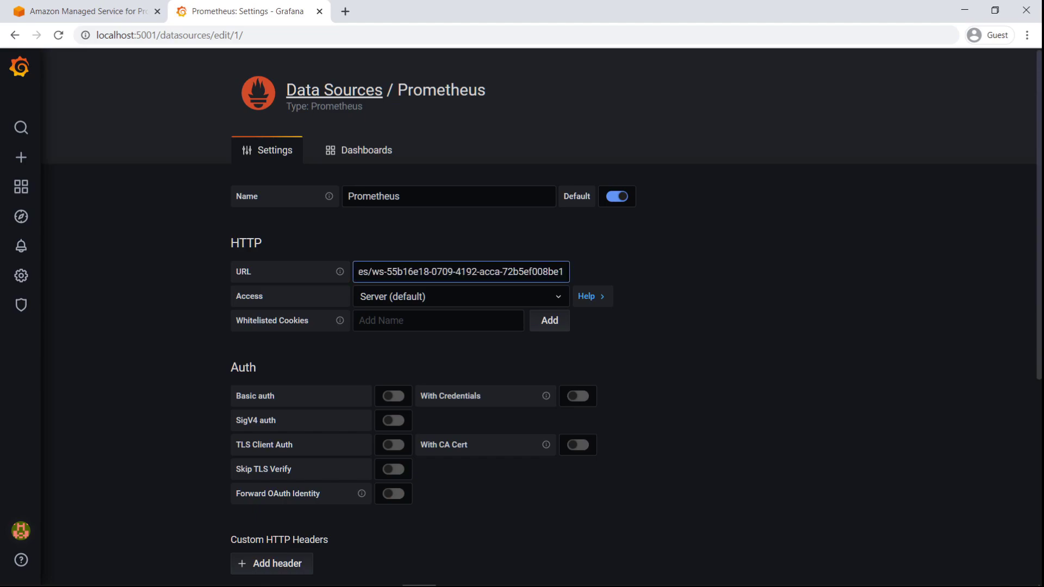
left_click(373, 325)
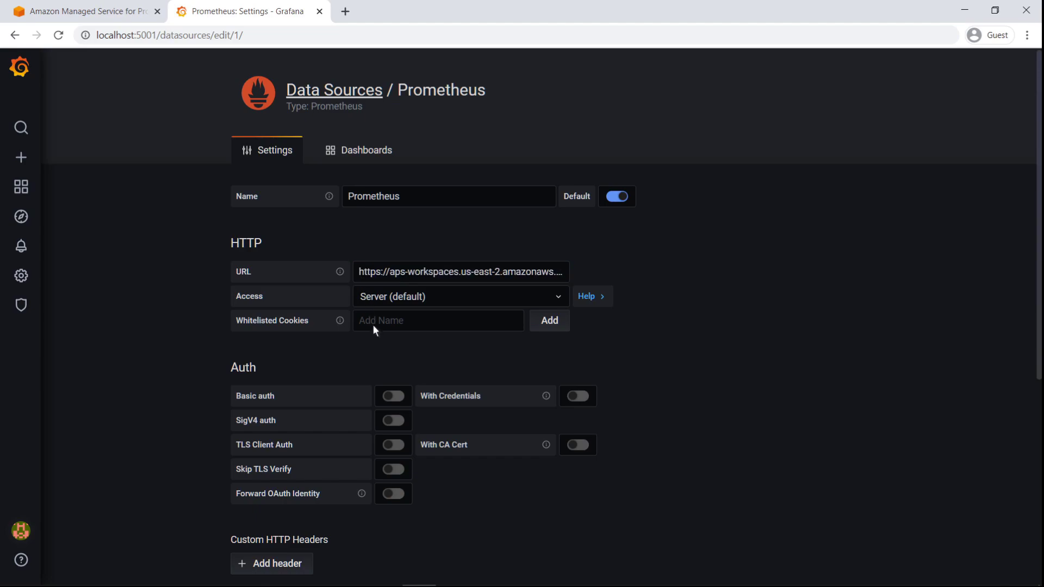
left_click(397, 421)
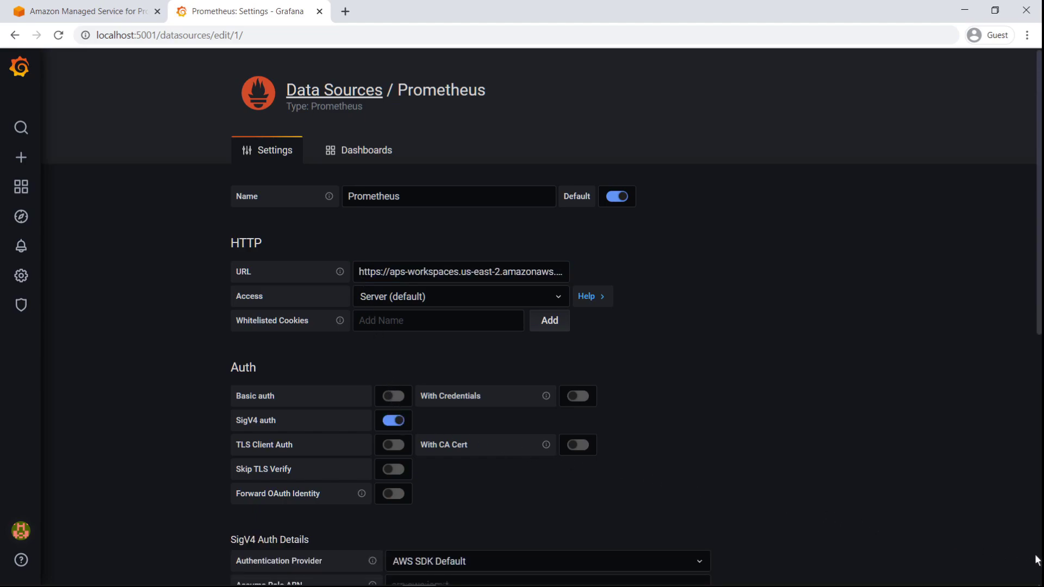
scroll(1037, 561, "down", 8)
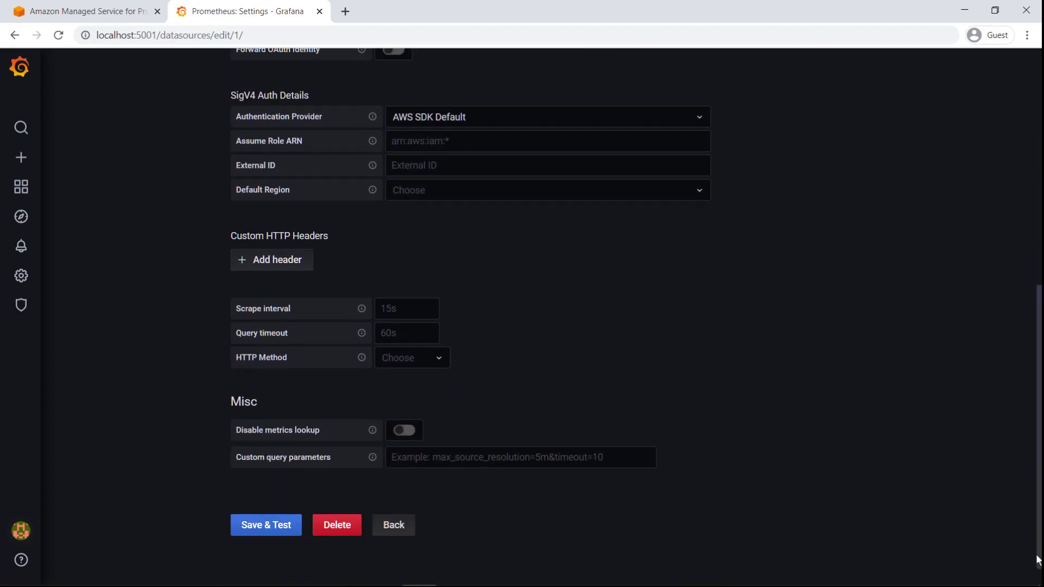
- Choose us-east-2 as default region, then Save & Test the data source
left_click(393, 194)
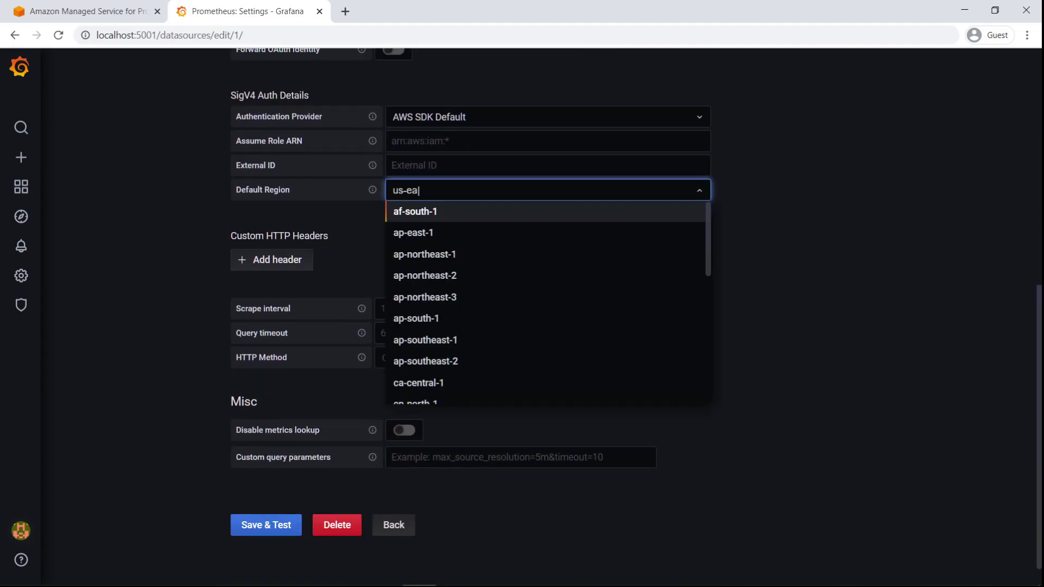
type("us-east-2")
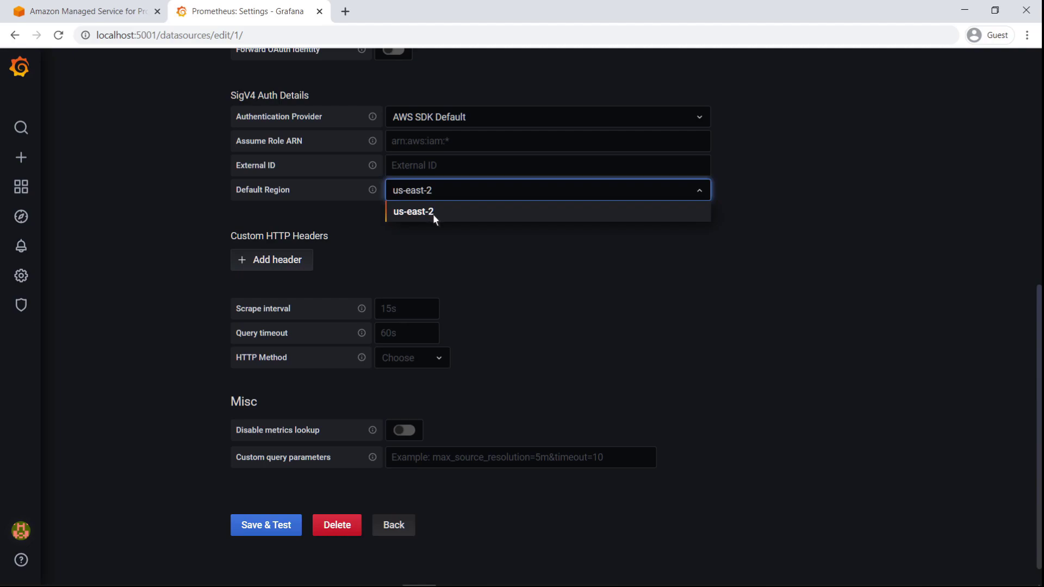
left_click(434, 214)
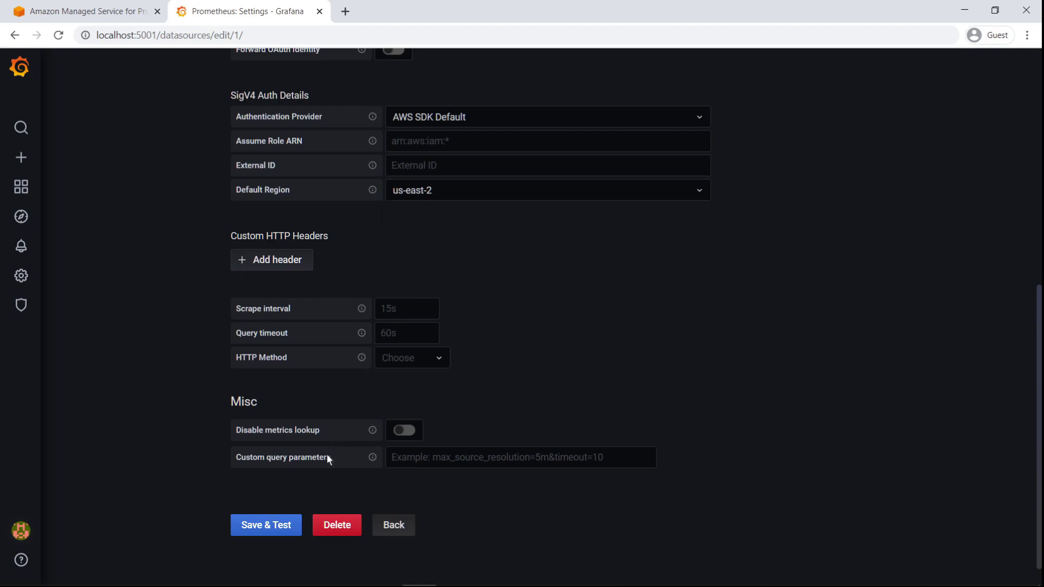
left_click(296, 524)
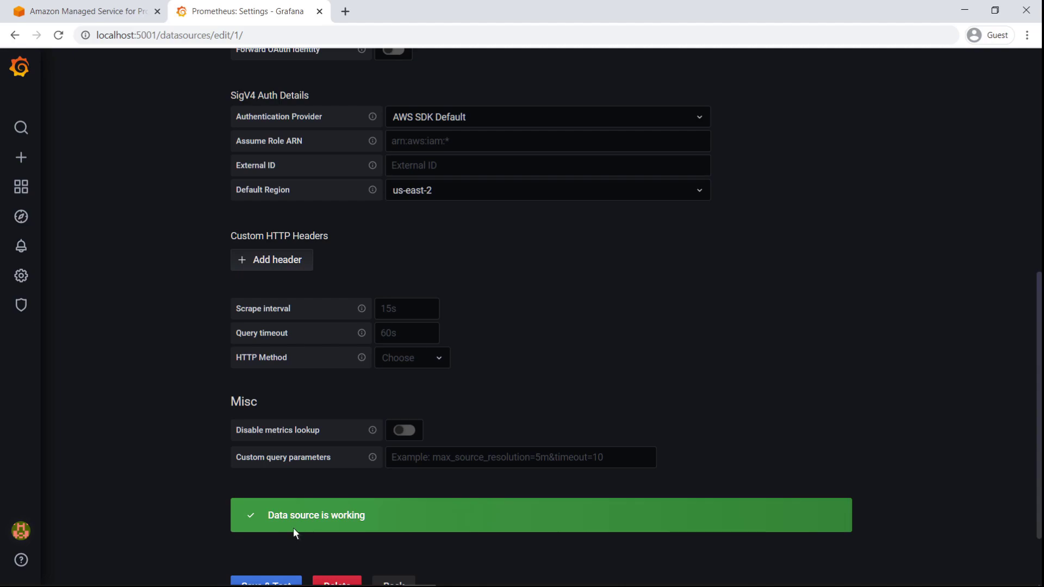
scroll(1037, 565, "down", 2)
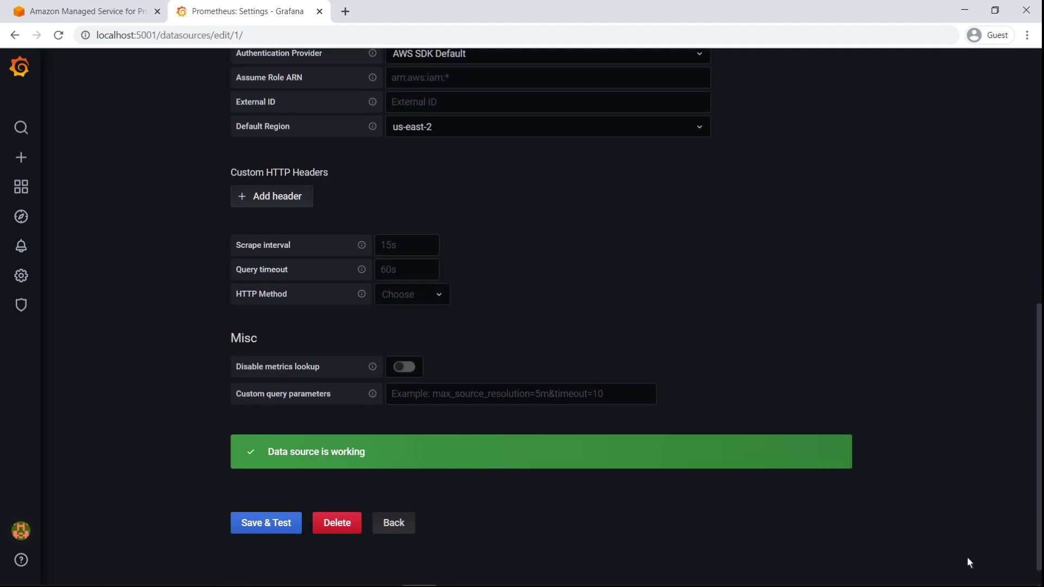
- In Explore, run a query for apiserver_current_inflight_requests and graph the results
left_click(396, 524)
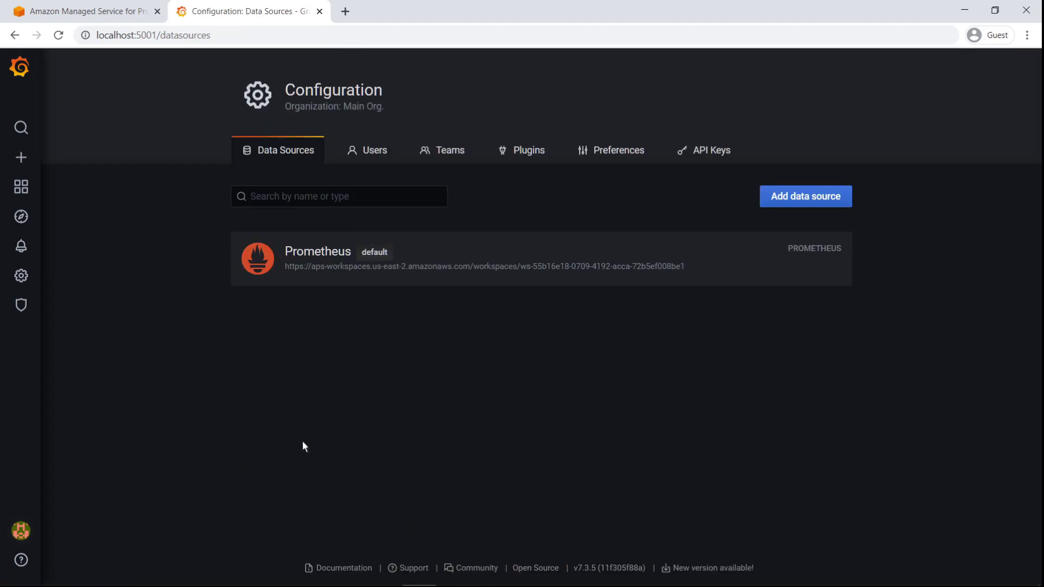
left_click(22, 217)
left_click(118, 117)
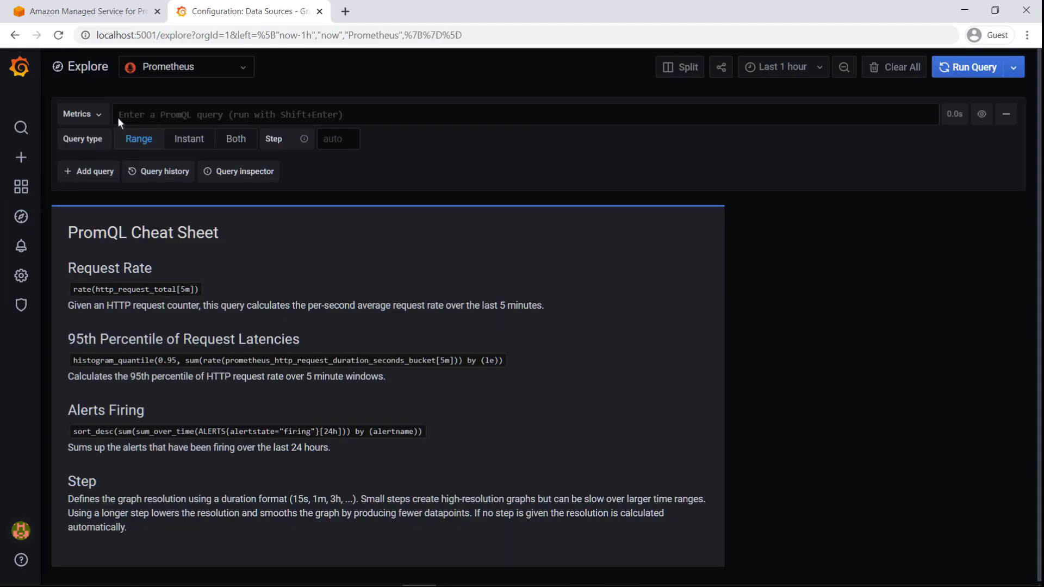
type("inflight")
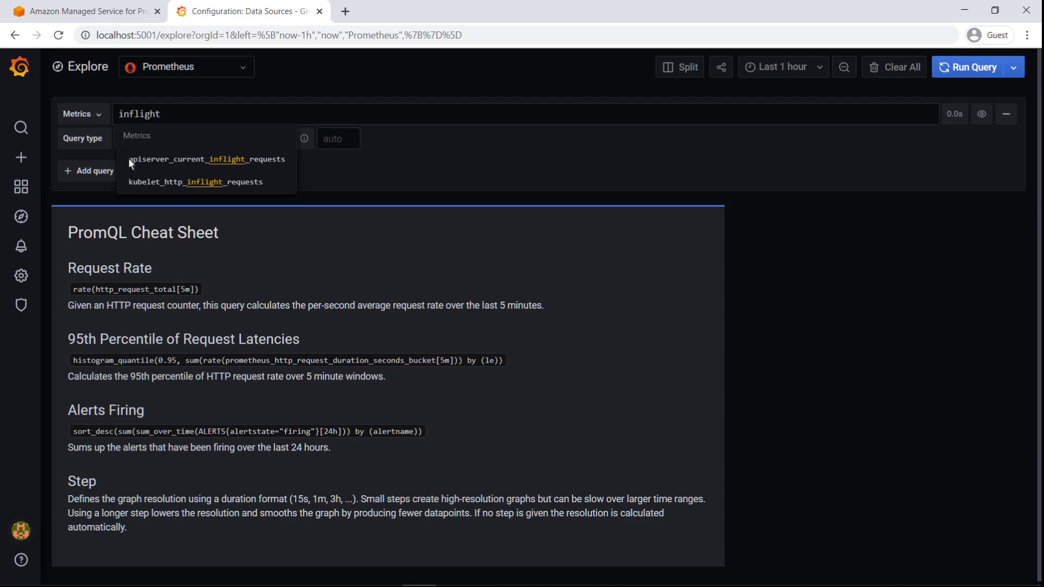
left_click(130, 163)
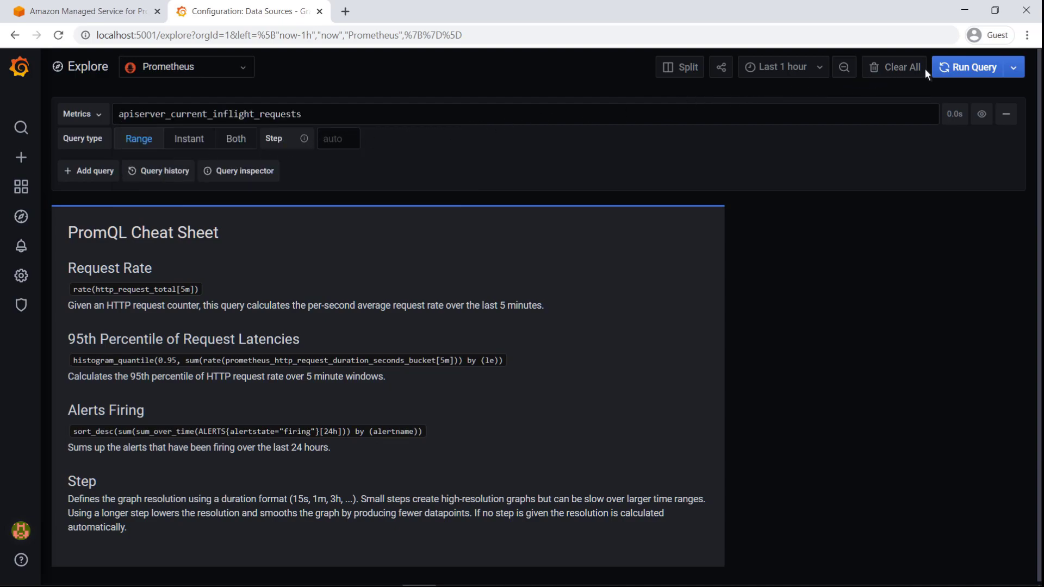
left_click(945, 66)
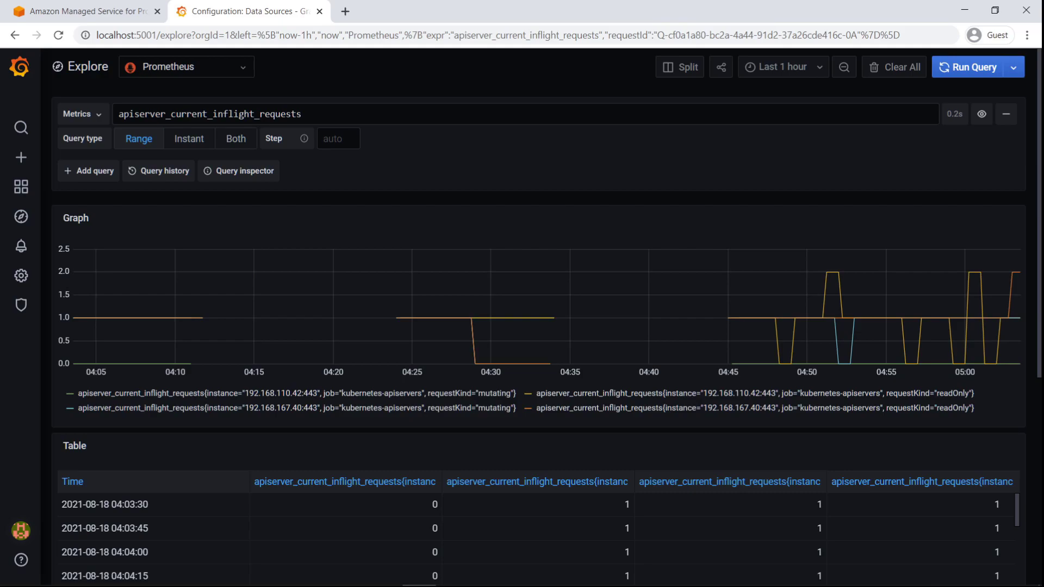